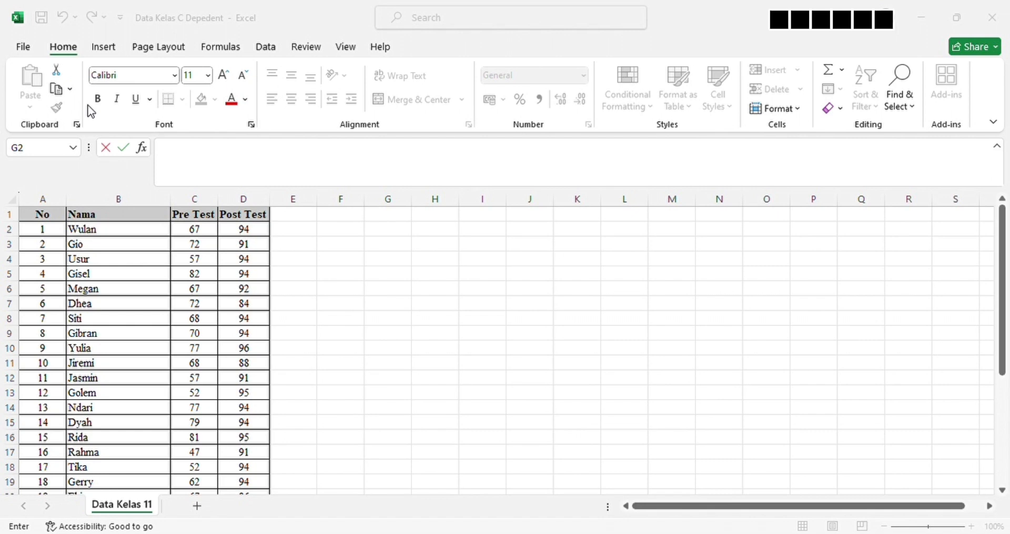
Step: Copy the Pre Test and Post Test scores in C2:D31 from the Excel sheet into the first two columns of the SPSS data sheet
click(360, 289)
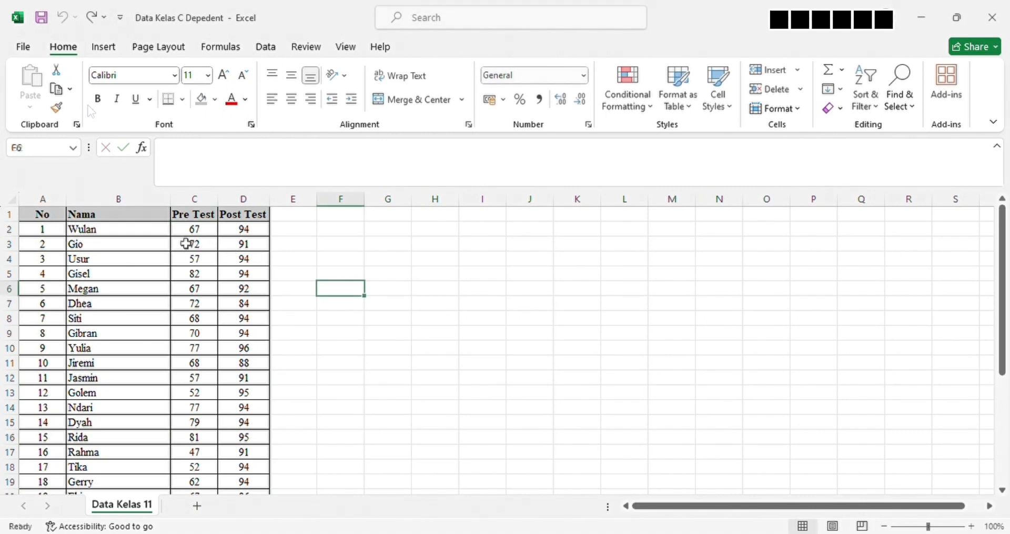
drag(195, 232, 260, 456)
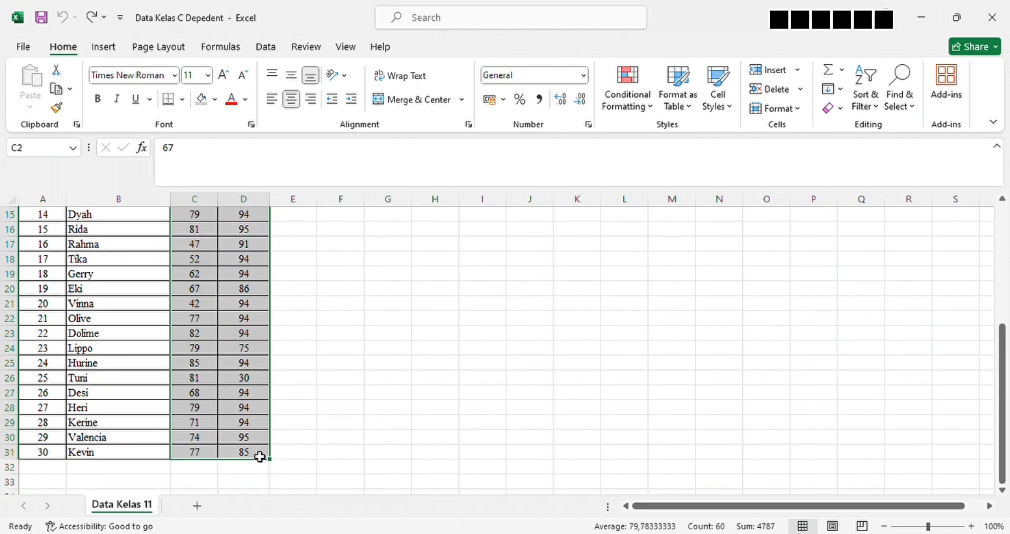
key(ctrl+c)
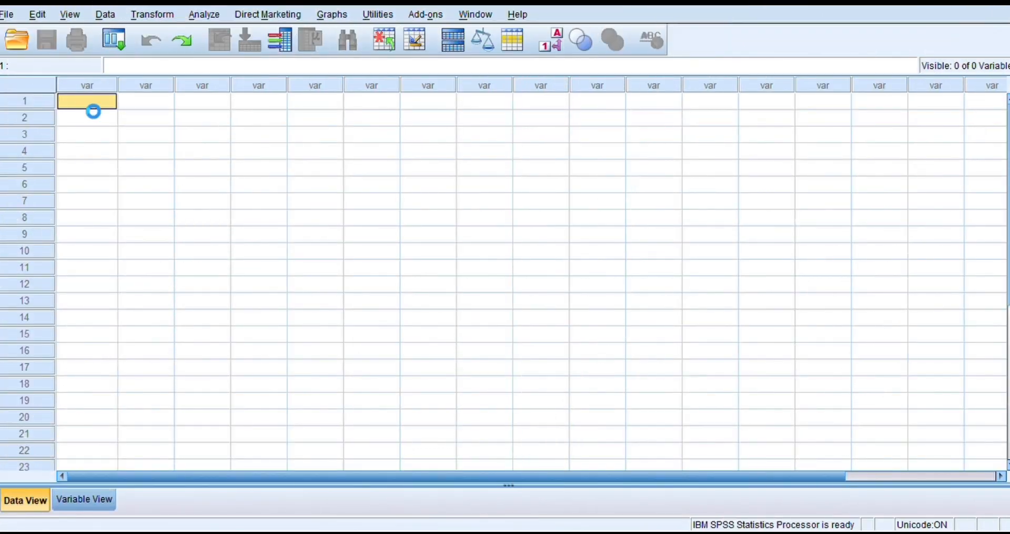
key(ctrl+v)
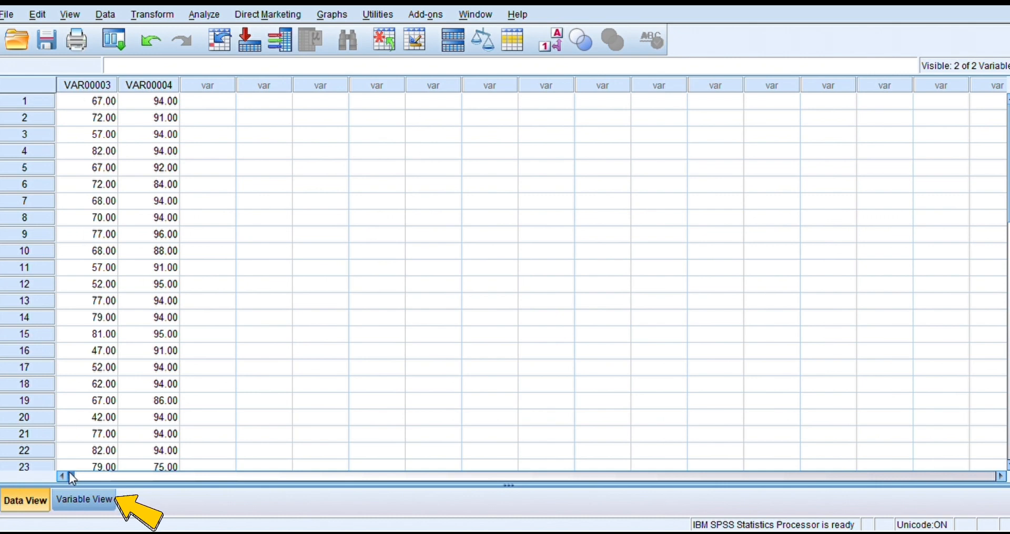
Step: Rename the two variables as PRETEST and POSTTEST
click(68, 503)
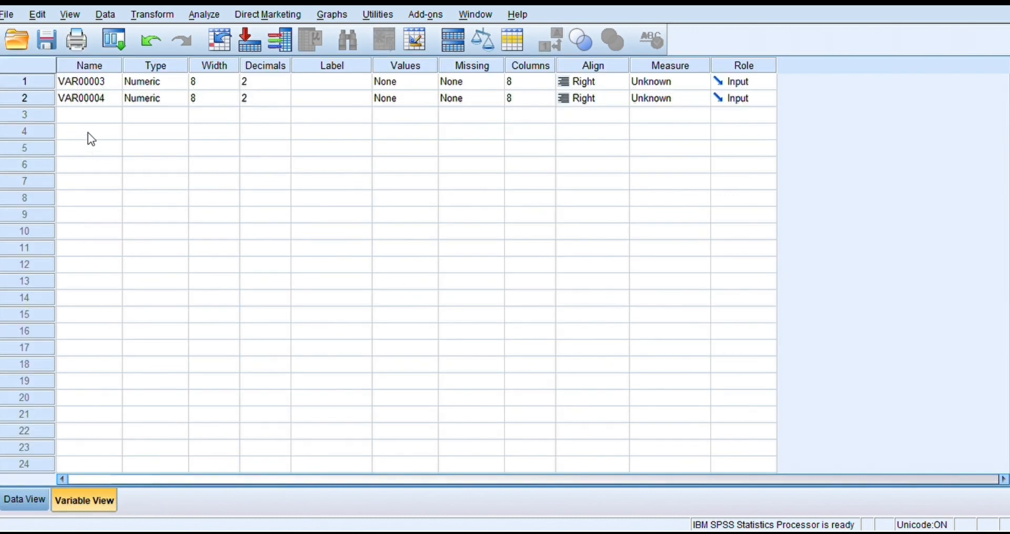
click(87, 84)
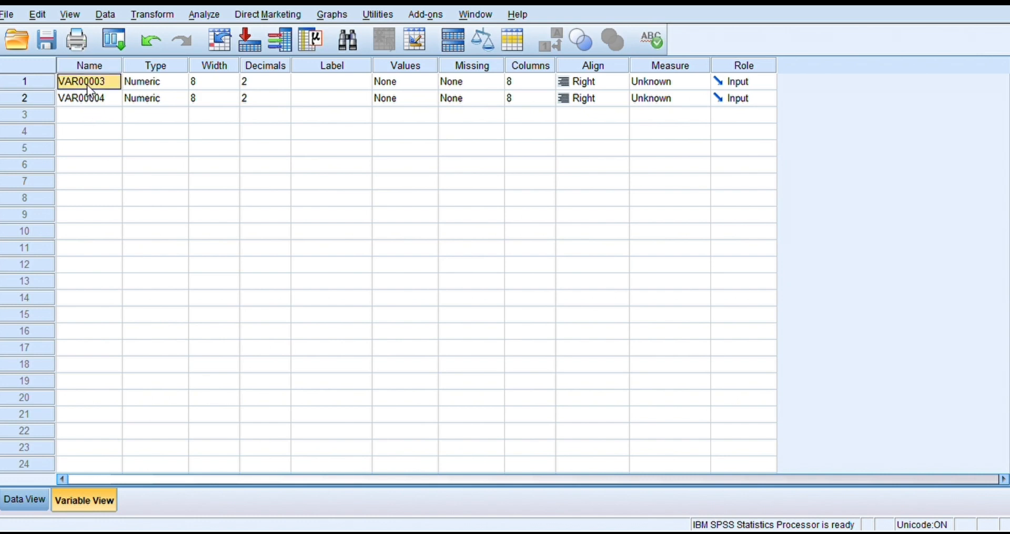
text(PRETEST)
key(Return)
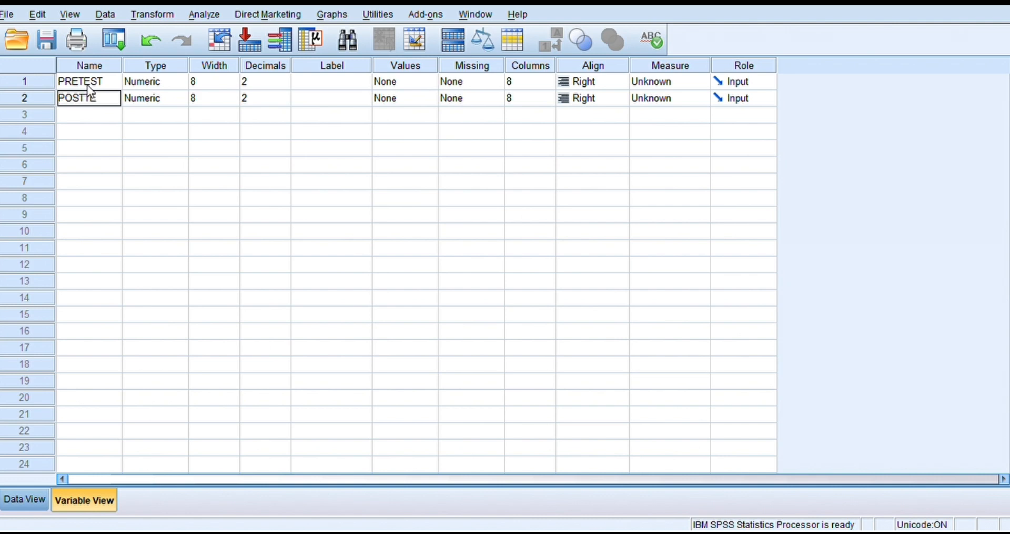
key(Tab)
Step: Label the PRETEST variable "PRE TEST" and the POSTTEST variable "POST TEST"
key(Tab)
key(Tab)
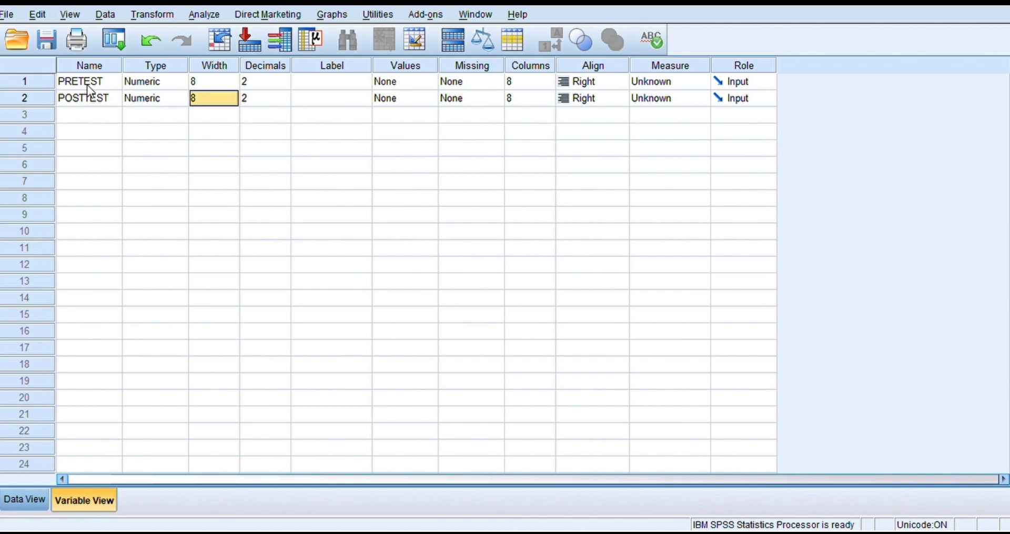
key(Tab)
key(Up)
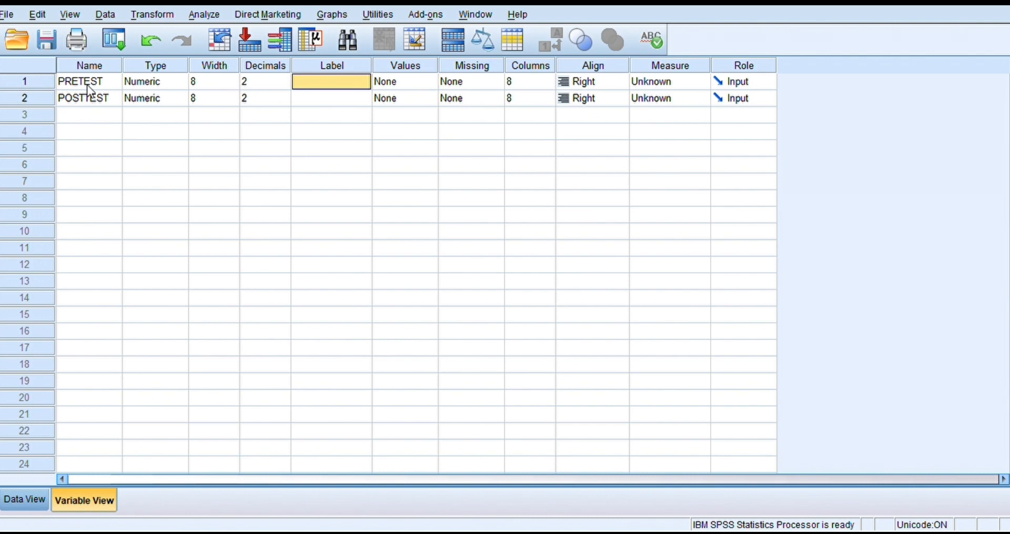
text(PRE)
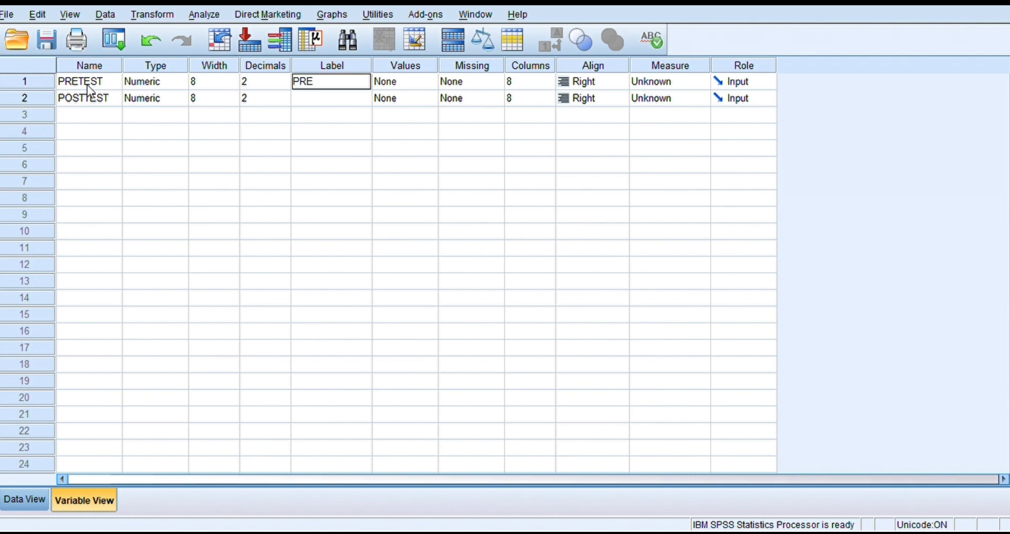
text( TEST)
key(Return)
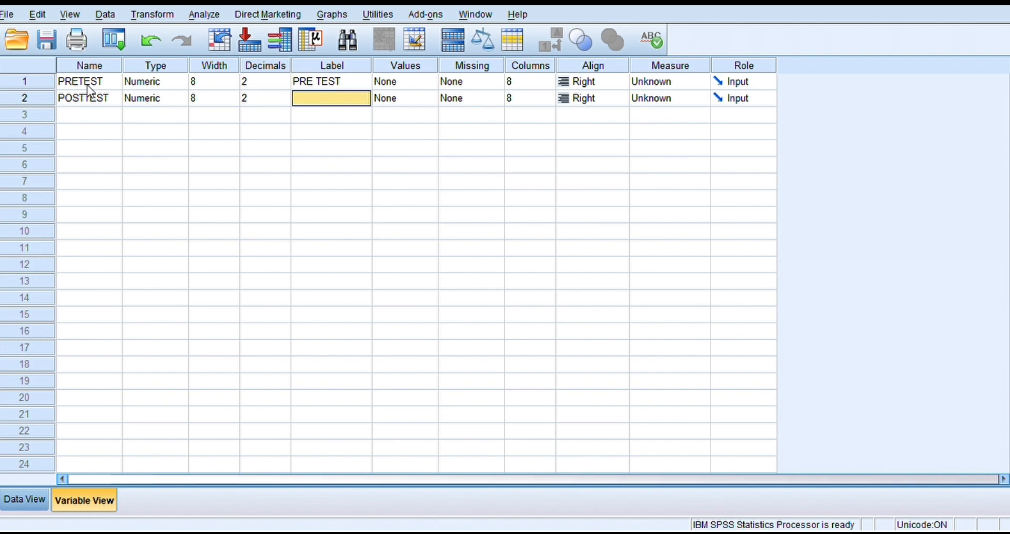
text(POST)
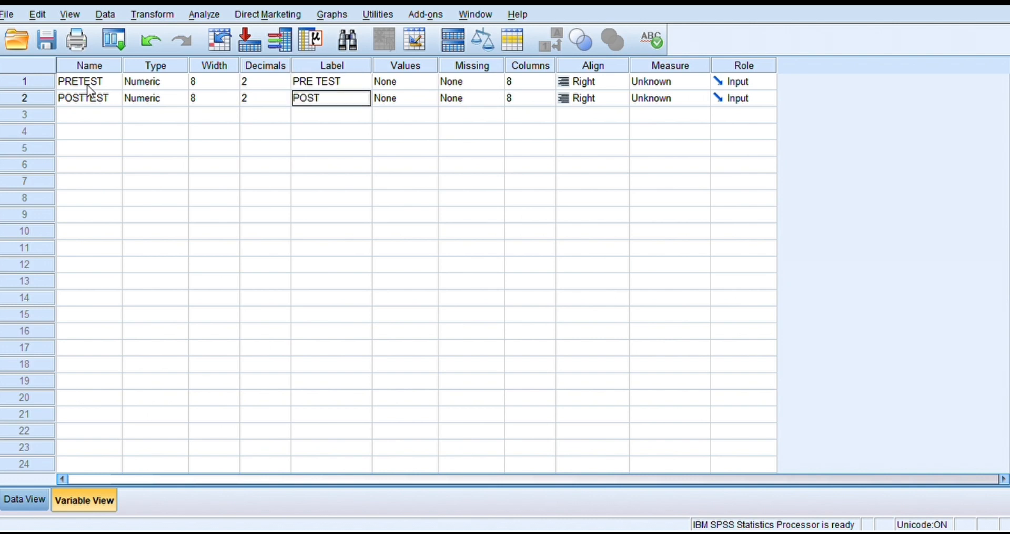
text( TEST)
Step: Set the alignment of both the PRETEST and POSTTEST variables to Center
click(626, 81)
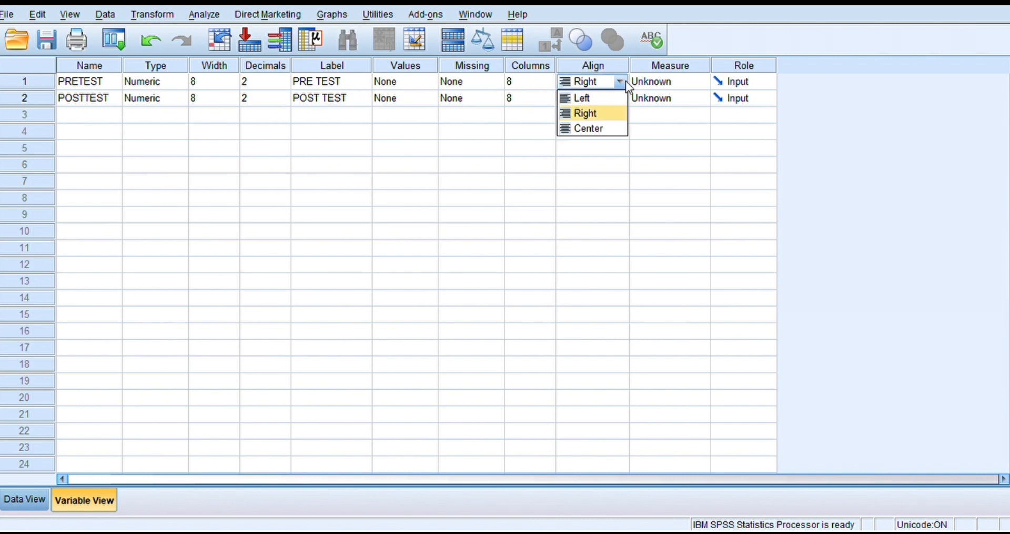
click(588, 128)
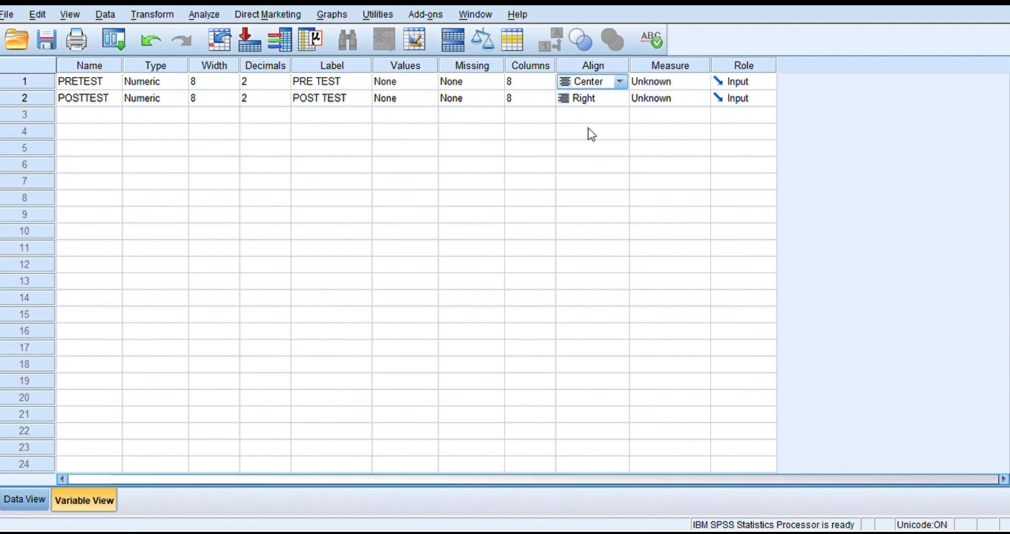
click(623, 96)
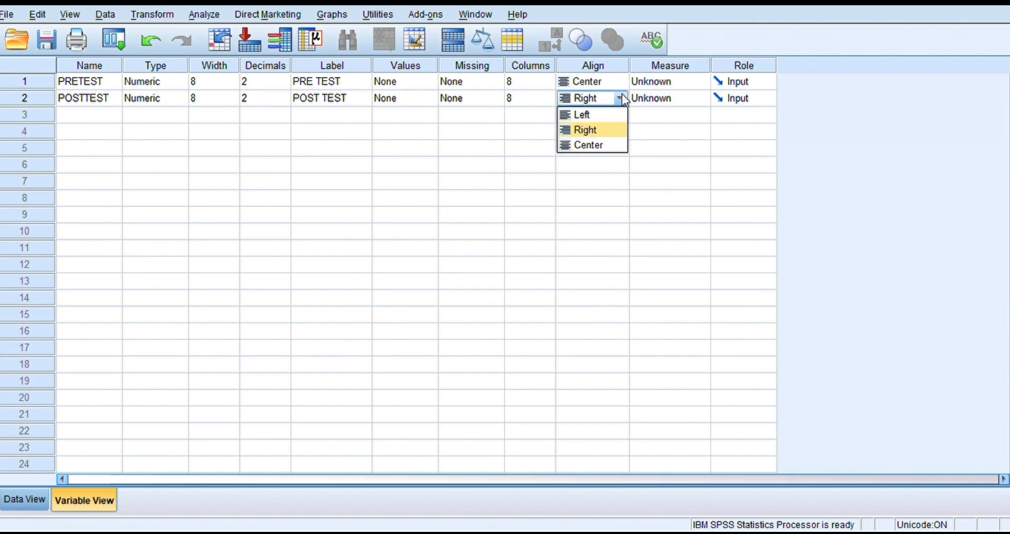
click(608, 141)
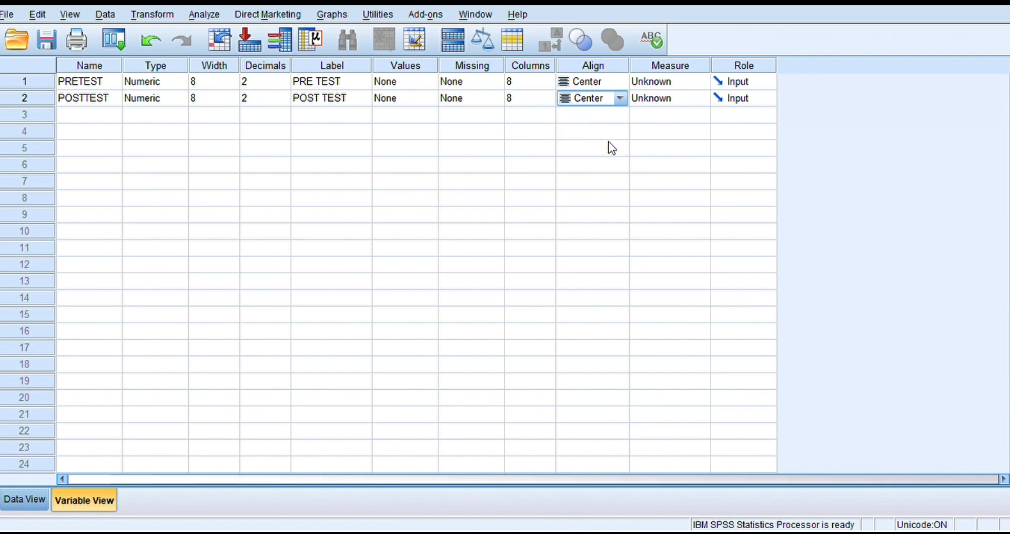
Step: Set the measurement level of both the PRETEST and POSTTEST variables to Scale
click(661, 82)
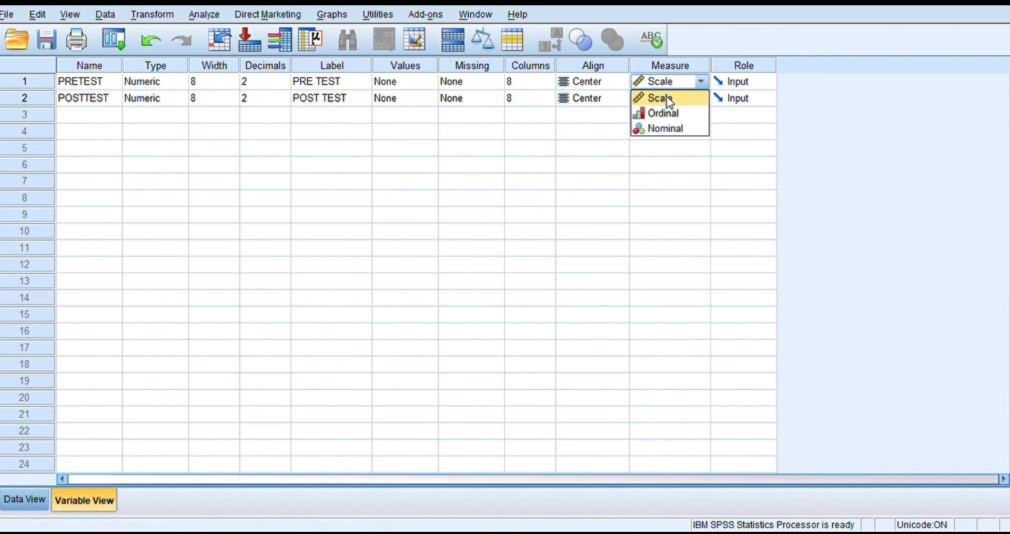
click(670, 102)
click(670, 100)
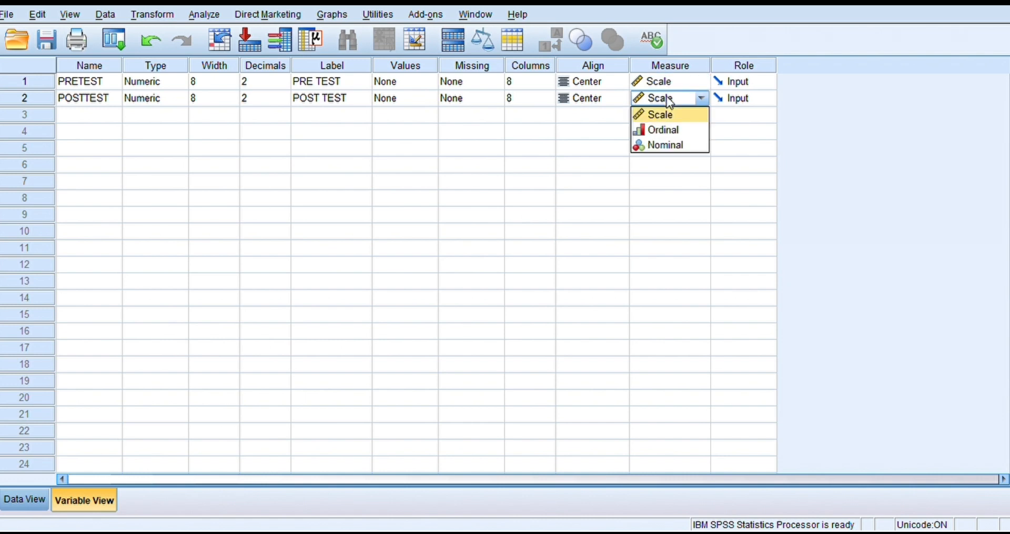
click(704, 120)
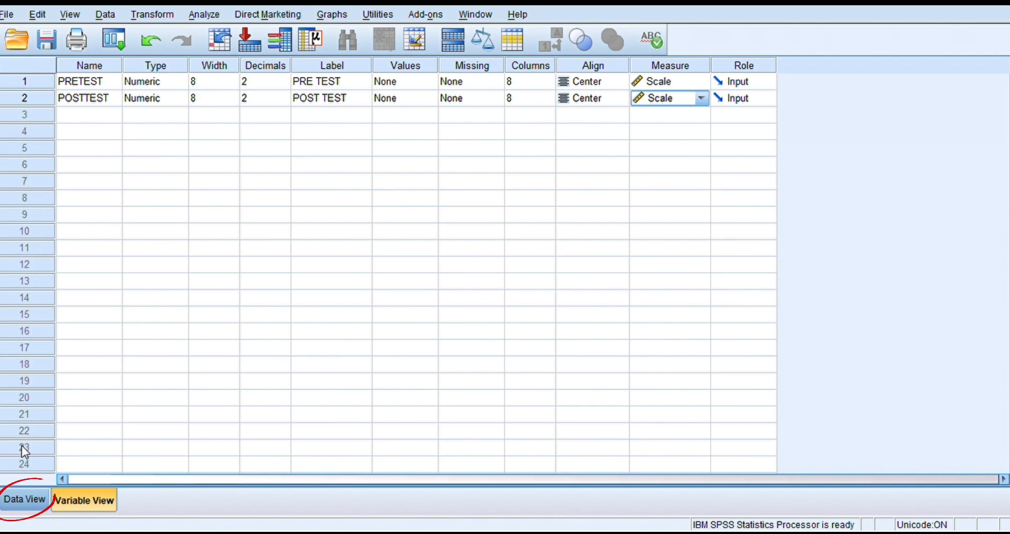
Step: Run Explore with PRE TEST and POST TEST as dependents, with factor-level boxplots, stem-and-leaf, histogram and normality plots with tests
click(25, 499)
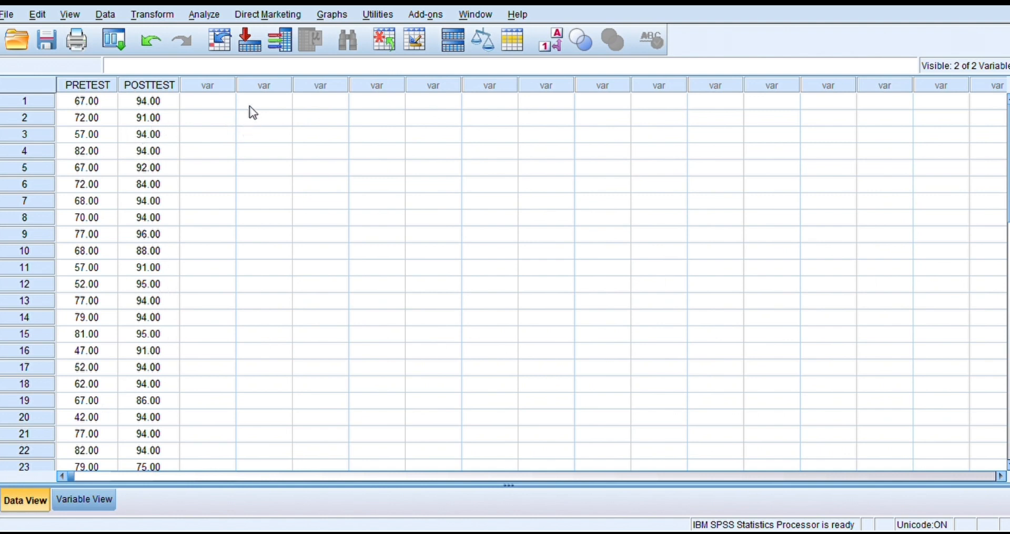
click(203, 16)
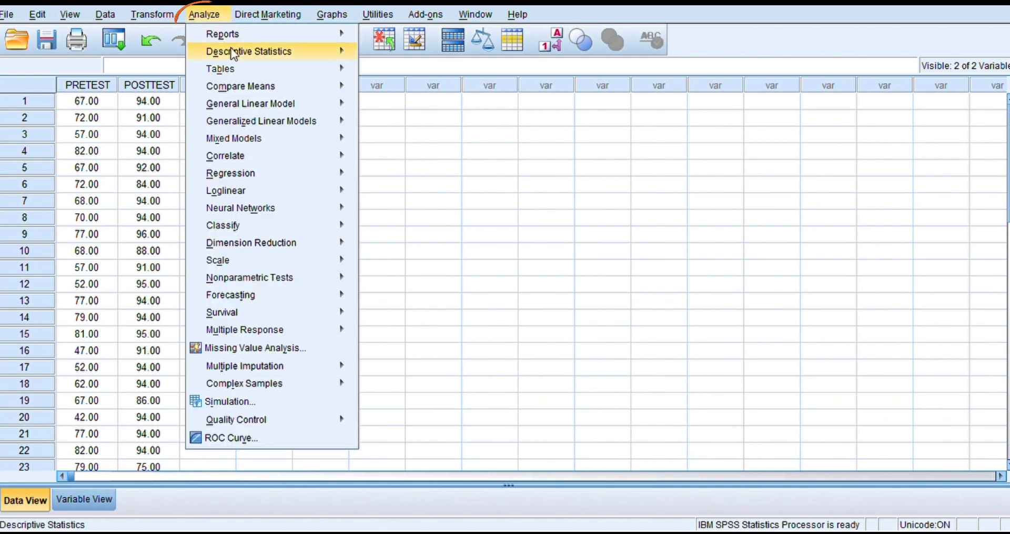
mouse_move(235, 56)
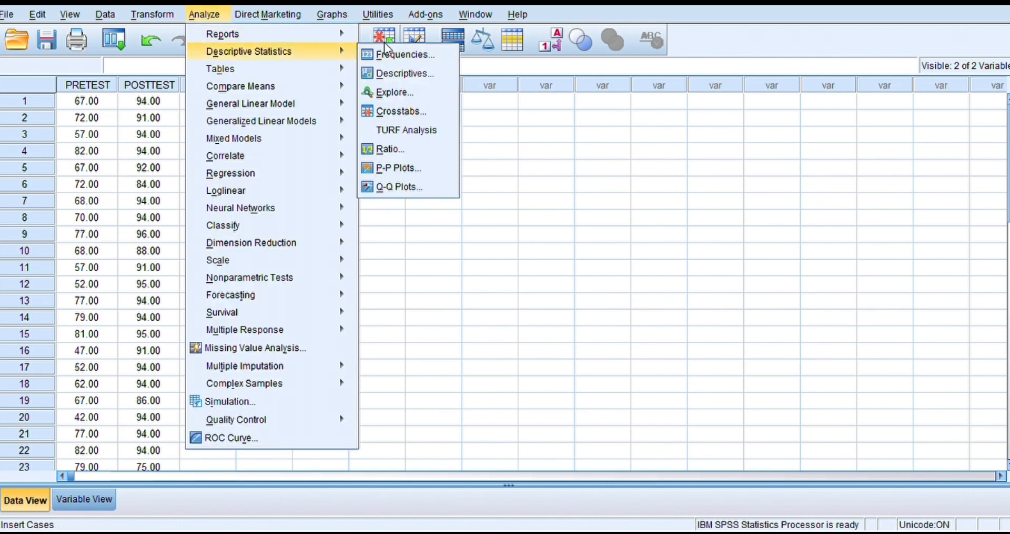
click(406, 88)
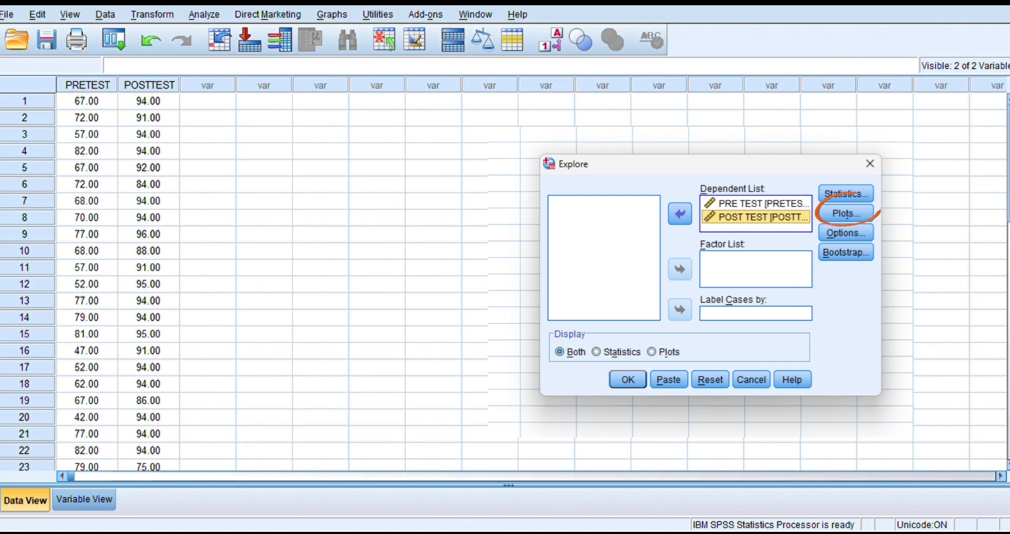
click(846, 213)
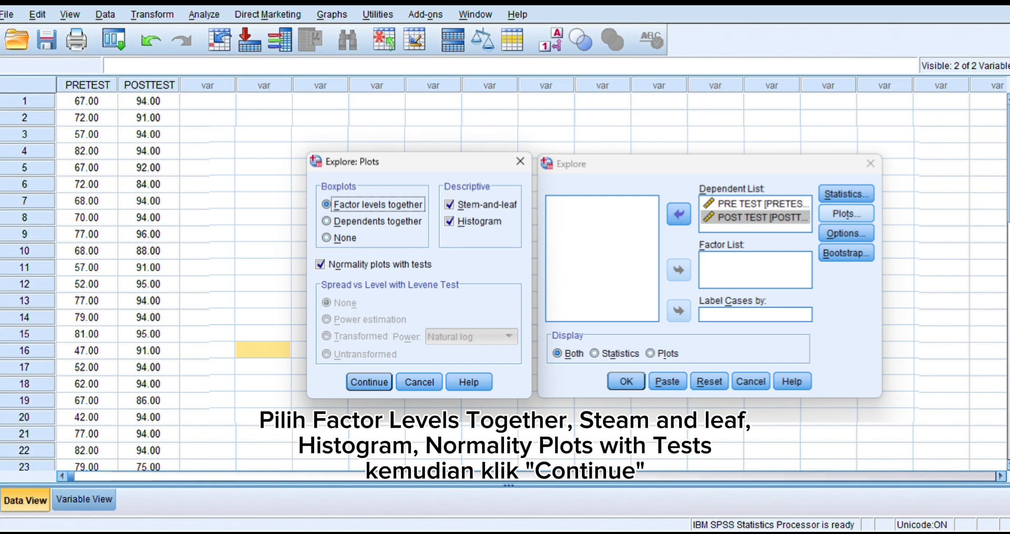
key(Return)
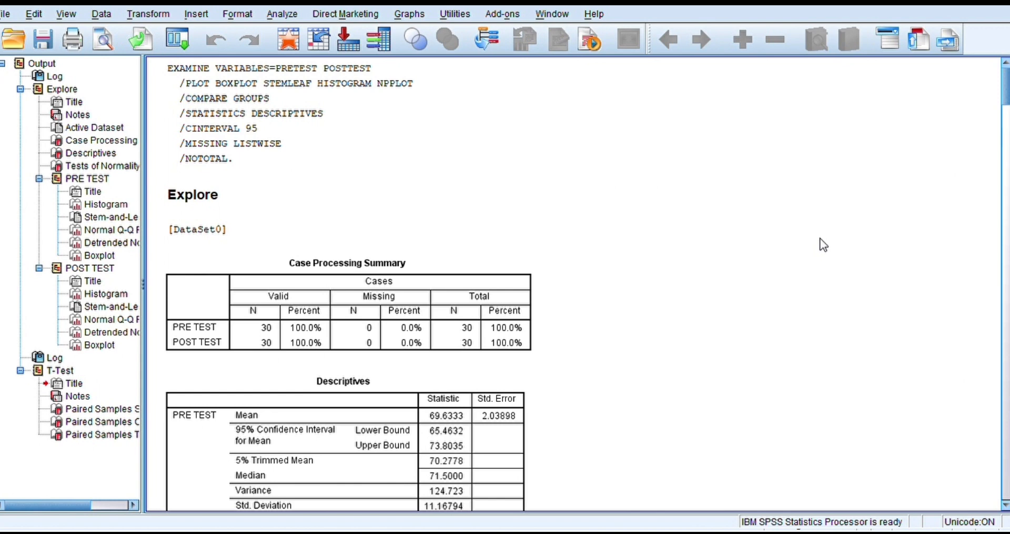
Step: Examine the Explore output: the descriptives, the tests of normality, and the histograms, stem-and-leaf, Q-Q plots and boxplots for both tests
scroll(824, 245, down, 5)
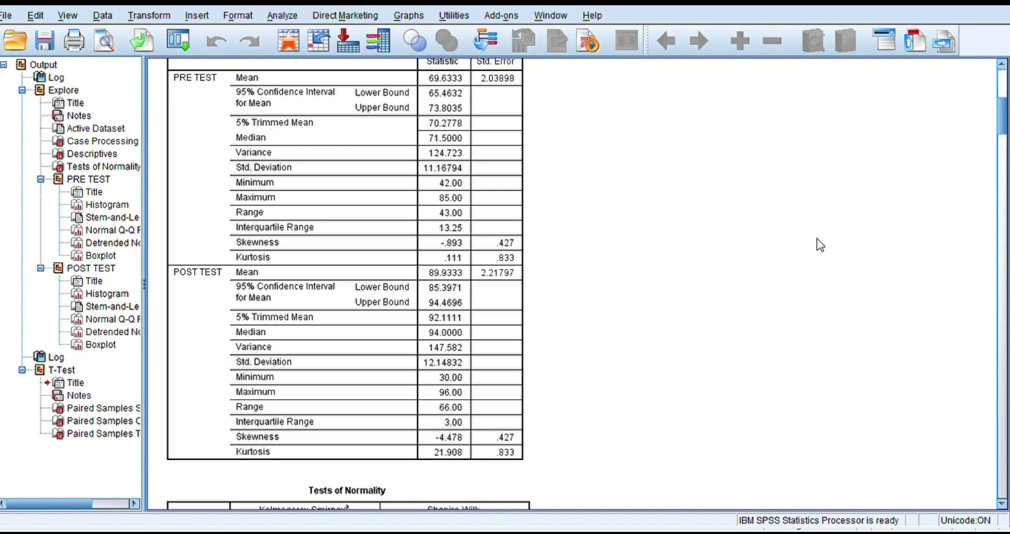
scroll(821, 245, down, 5)
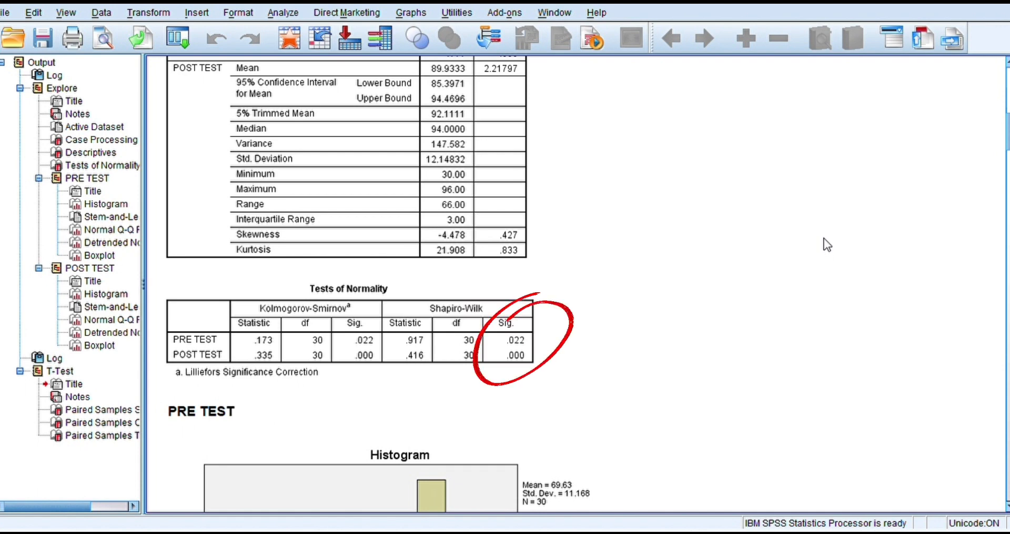
scroll(828, 245, down, 5)
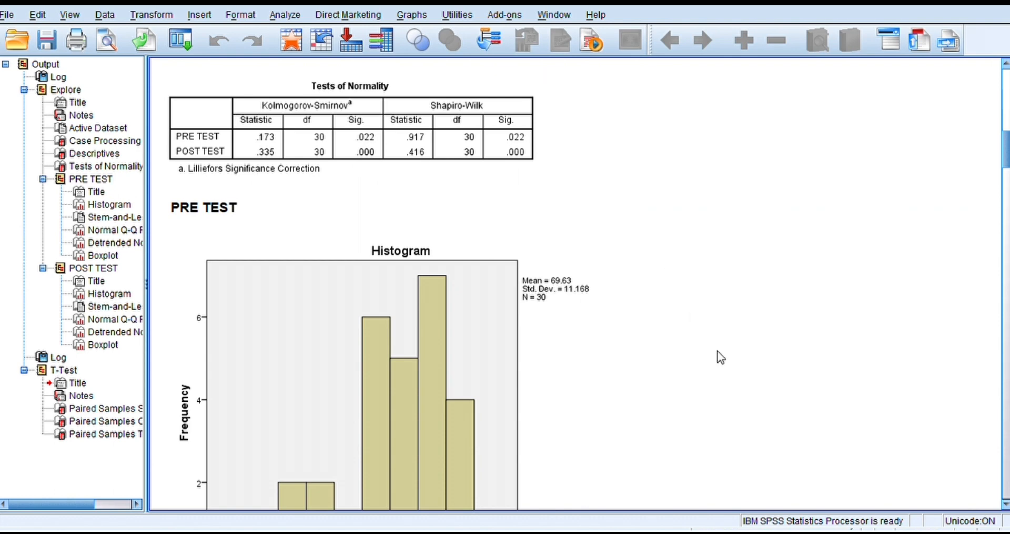
scroll(720, 354, down, 3)
scroll(718, 350, down, 7)
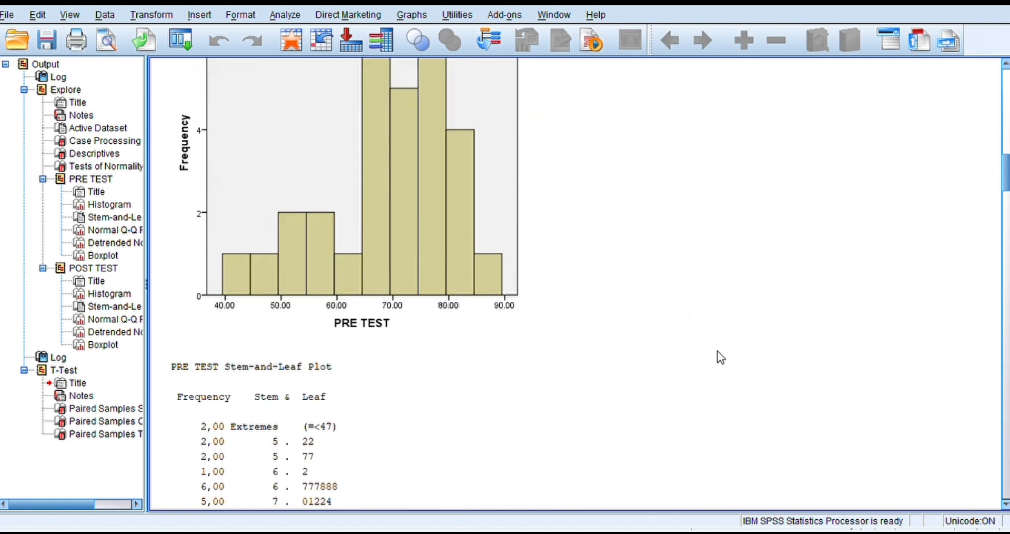
scroll(718, 349, down, 6)
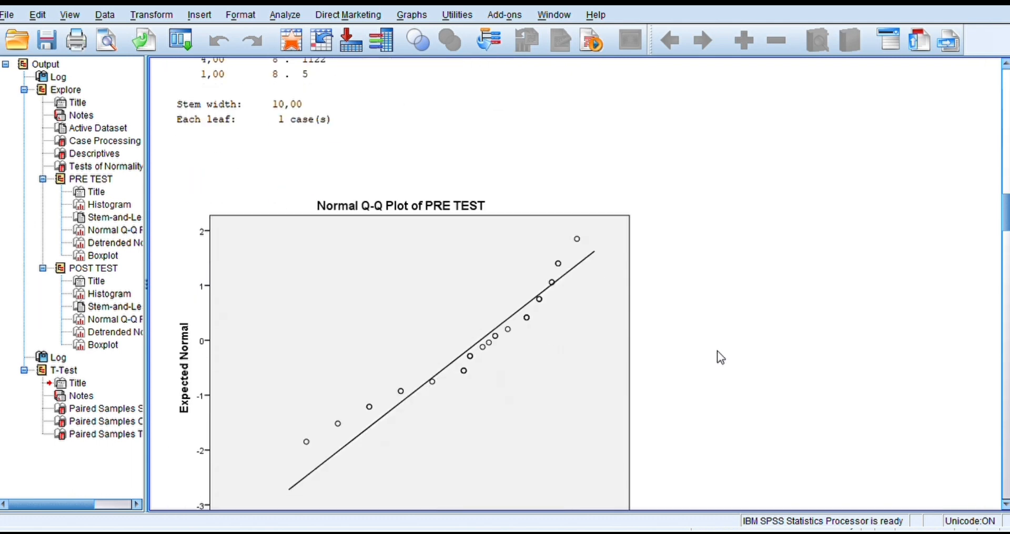
scroll(718, 350, down, 3)
scroll(718, 349, down, 8)
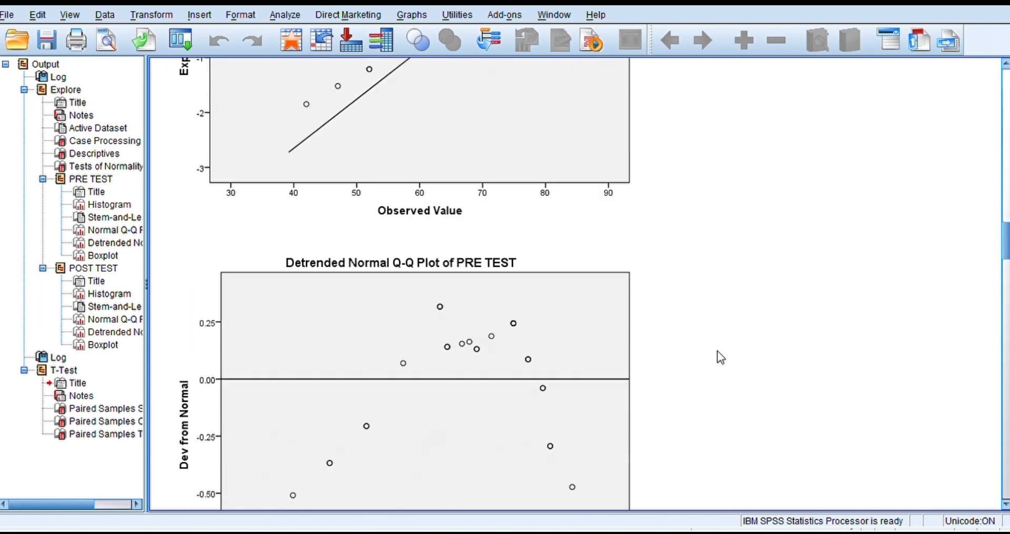
scroll(718, 350, down, 10)
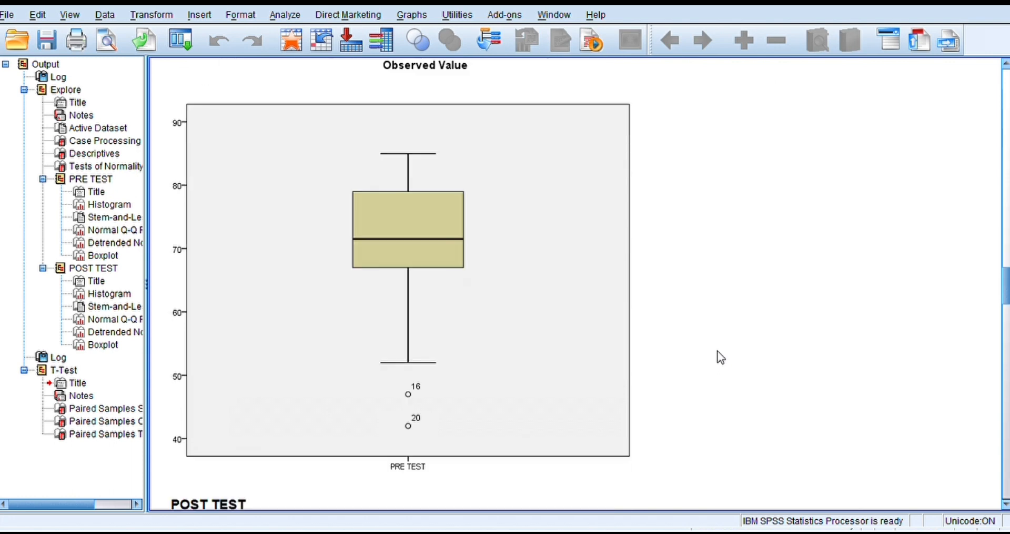
scroll(718, 350, down, 12)
scroll(721, 358, down, 15)
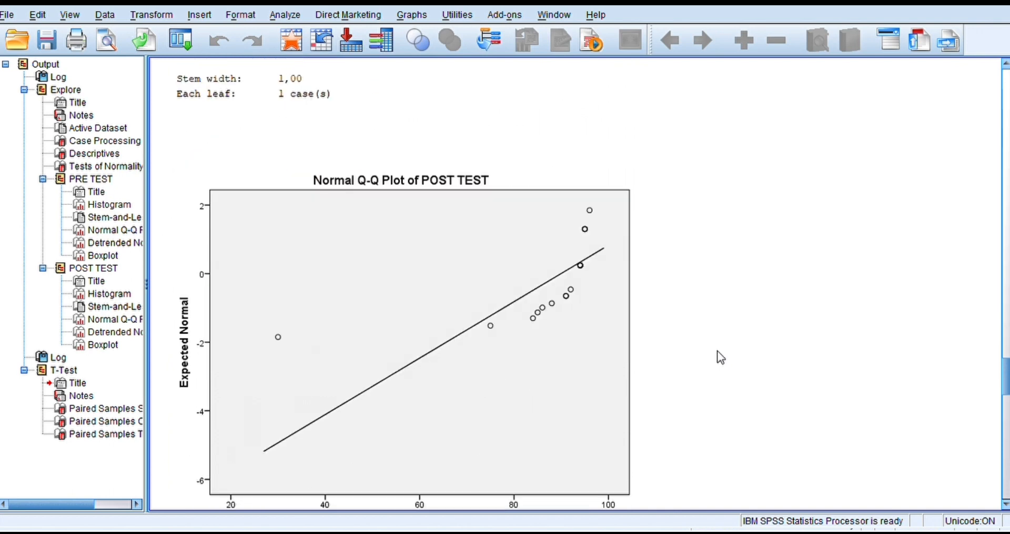
scroll(721, 358, down, 4)
scroll(721, 357, down, 4)
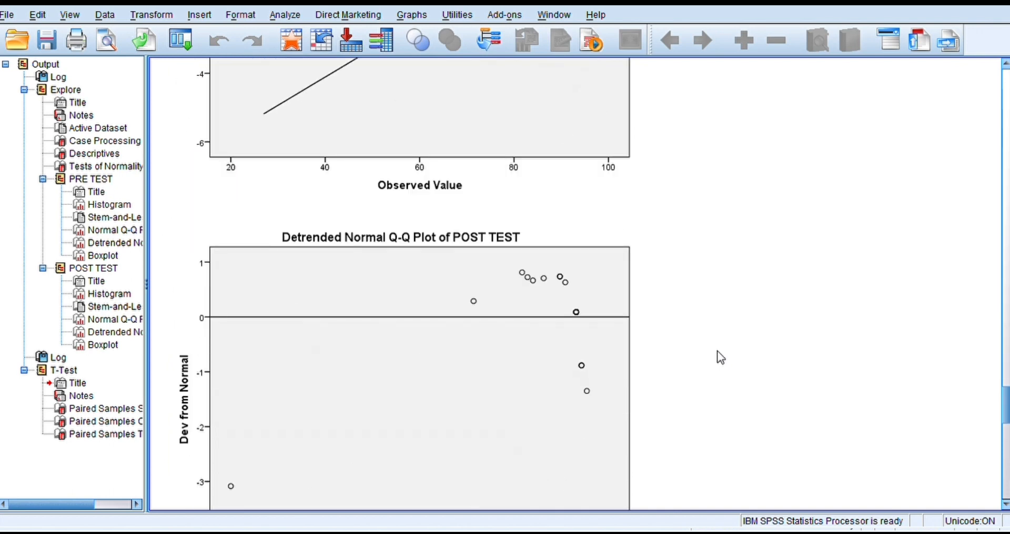
scroll(718, 351, down, 5)
scroll(717, 351, down, 3)
scroll(721, 357, down, 3)
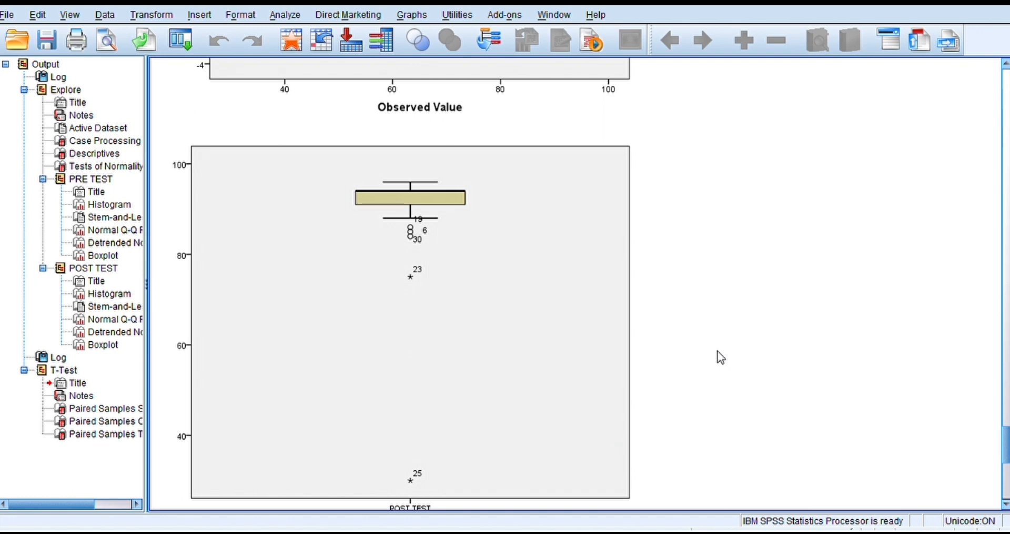
scroll(721, 358, down, 2)
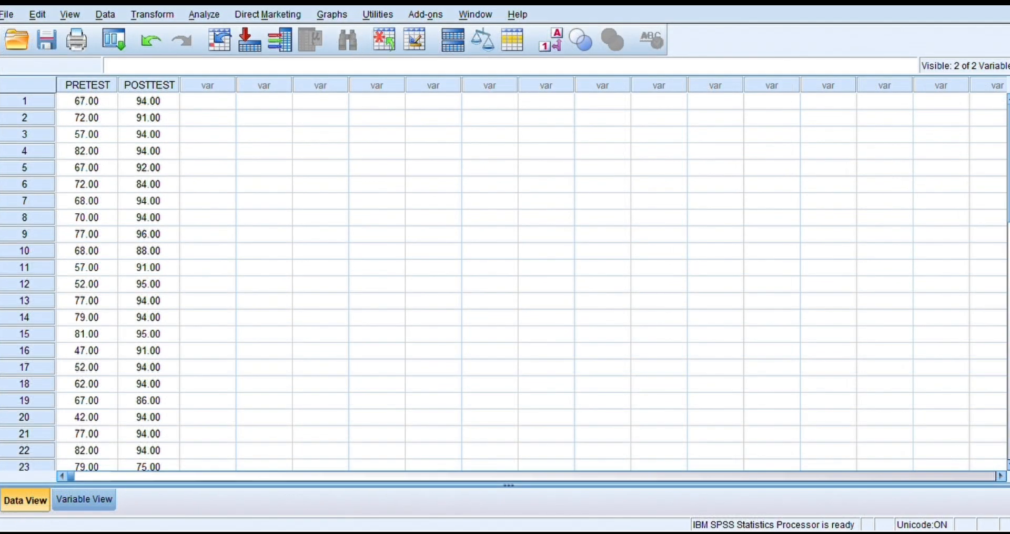
Step: Set up a Paired-Samples T Test with PRE TEST as Variable1 and POST TEST as Variable2
click(207, 14)
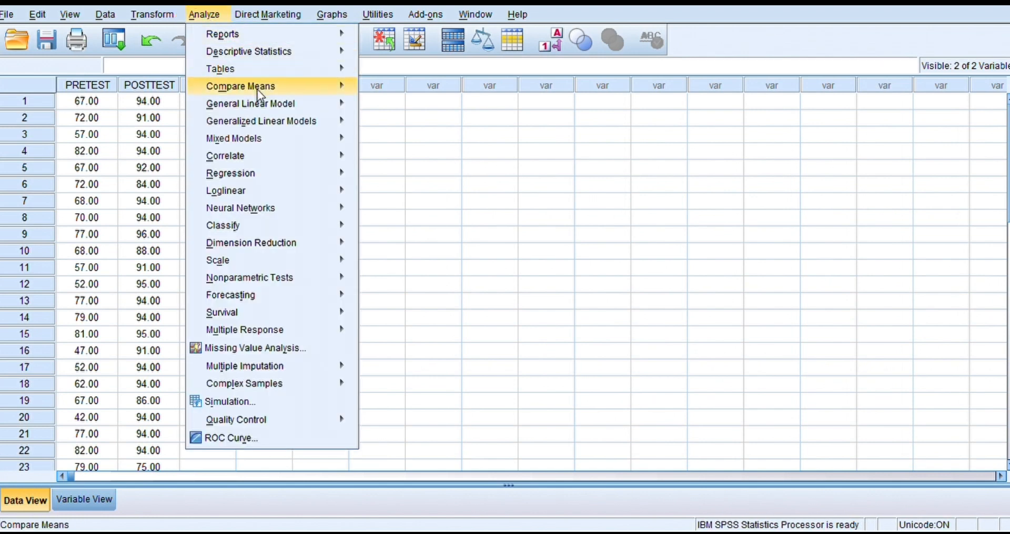
mouse_move(260, 94)
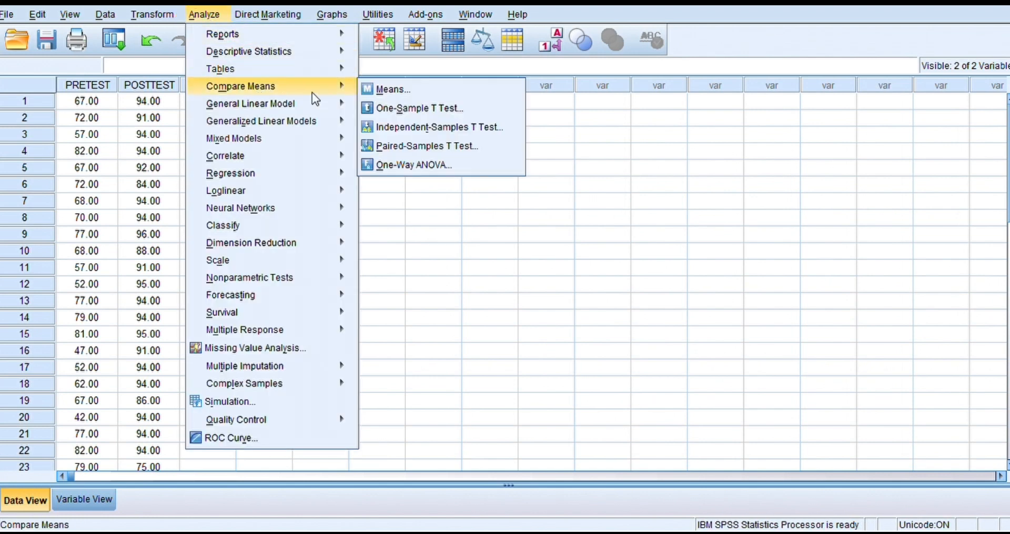
click(485, 150)
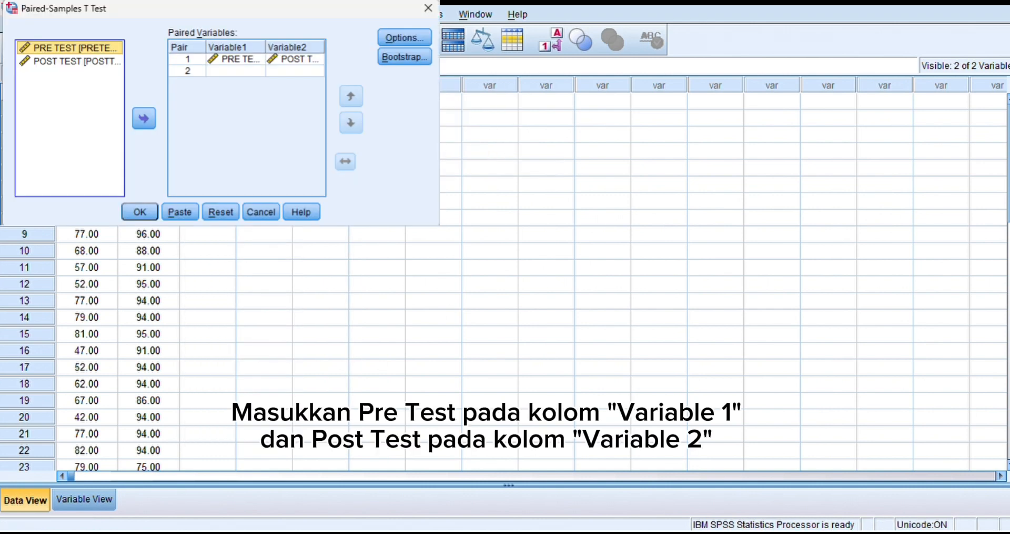